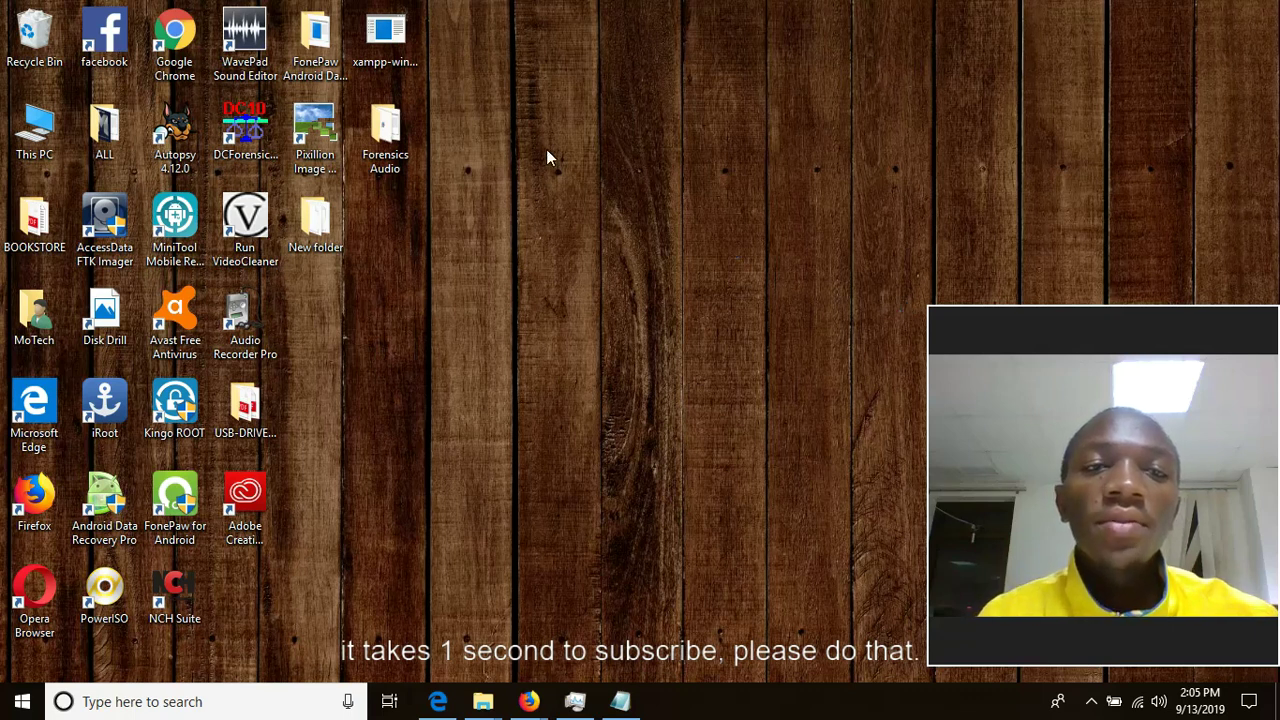
Rearrange the desktop icons so the XAMPP installer sits directly below the Forensics Audio folder
{"action": "left_click_drag", "start_coordinate": [387, 38], "coordinate": [386, 240]}
{"action": "left_click_drag", "start_coordinate": [385, 135], "coordinate": [390, 60]}
{"action": "left_click_drag", "start_coordinate": [397, 228], "coordinate": [400, 130]}
Check the file size and size on disk of xampp-win32-5.6.34-0-VC11-installer.exe in its properties, then close them
{"action": "right_click", "coordinate": [400, 130]}
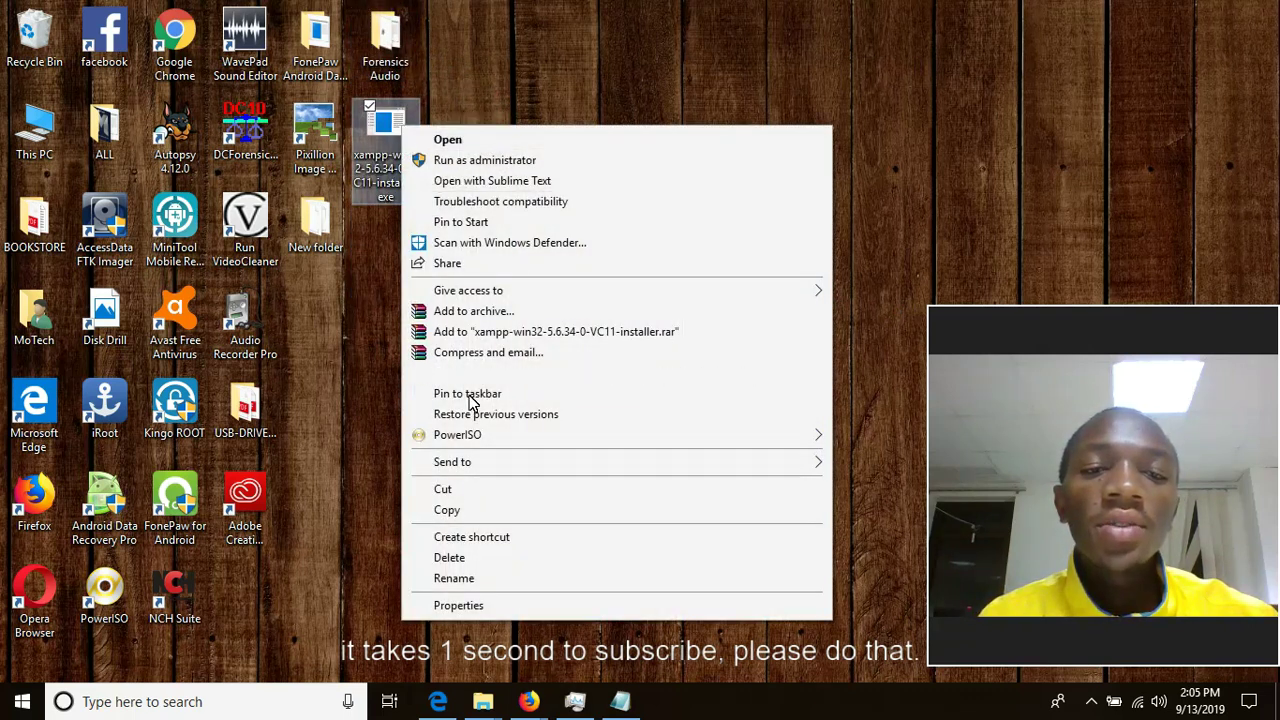
{"action": "left_click", "coordinate": [488, 608]}
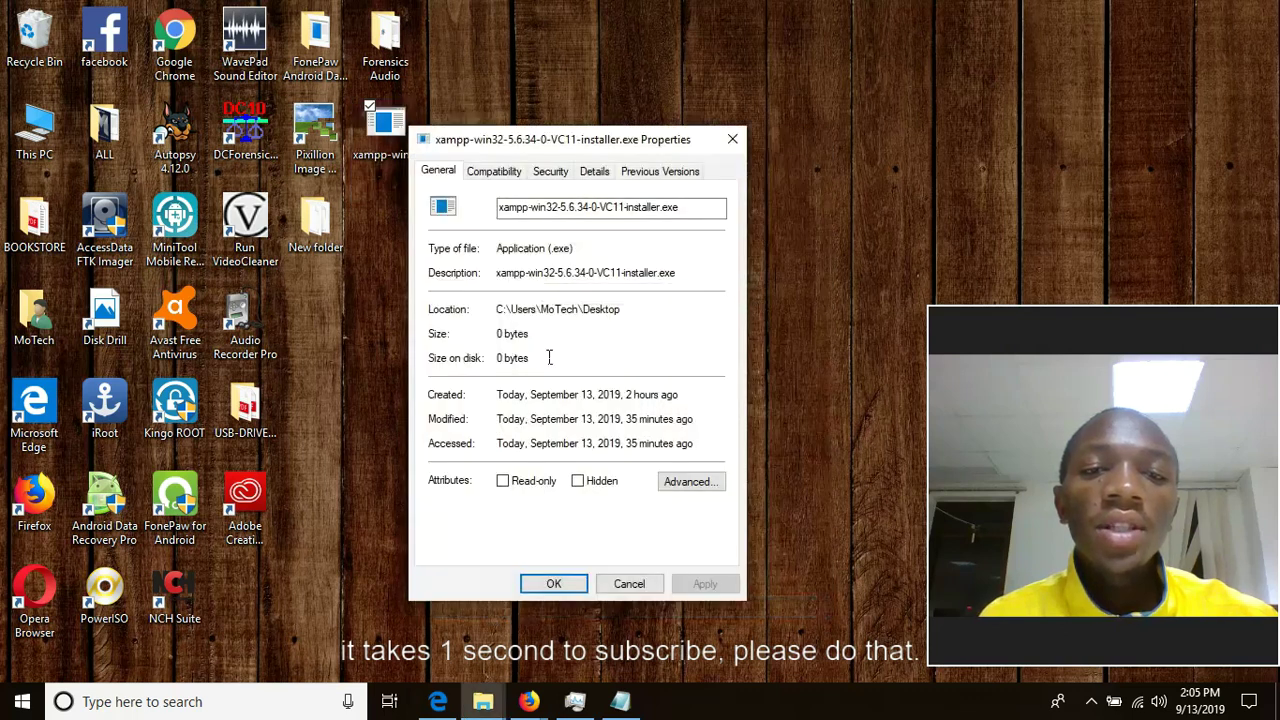
{"action": "left_click_drag", "start_coordinate": [545, 366], "coordinate": [525, 368]}
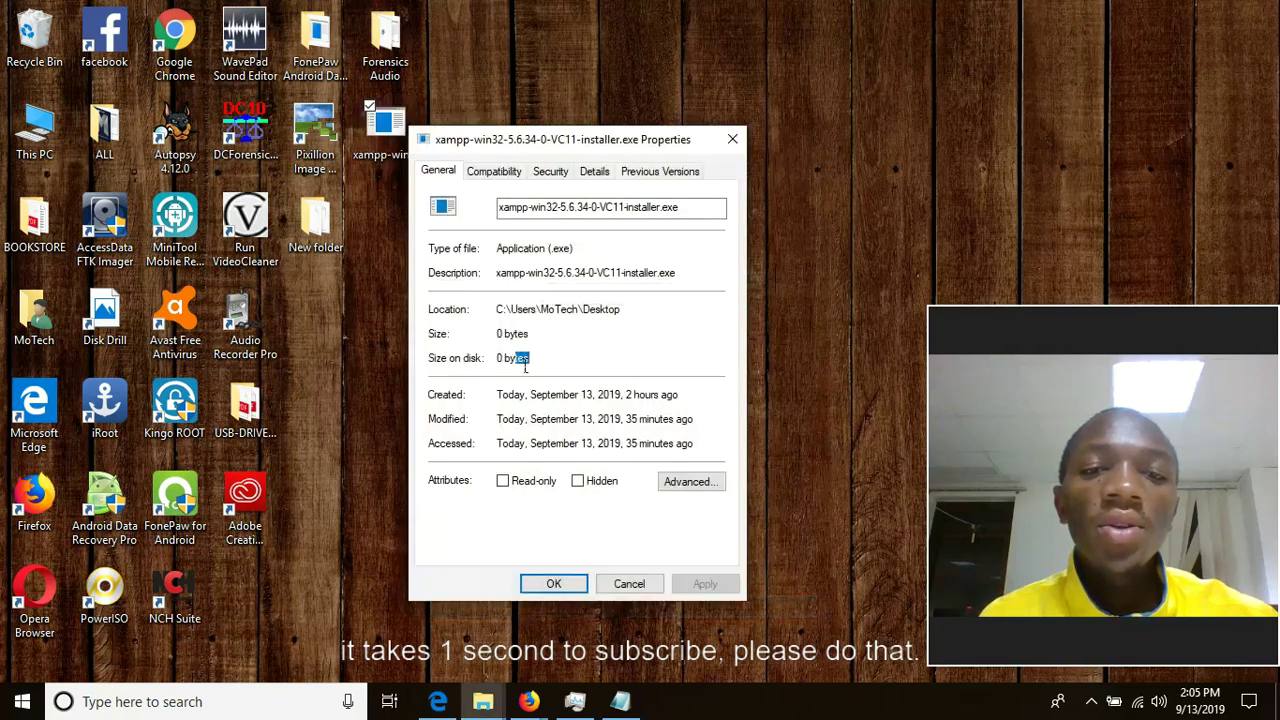
{"action": "left_click", "coordinate": [732, 139]}
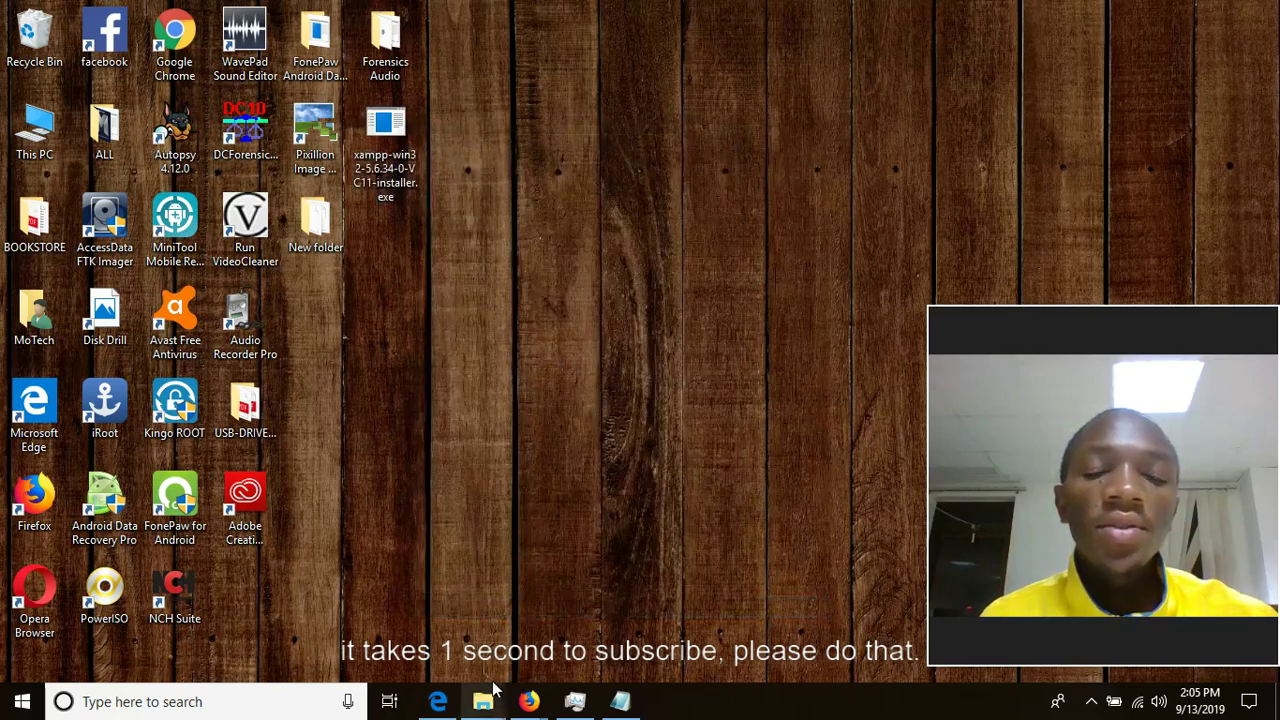
Inspect syswin.exe and syswin.rar in the Pictures folder, then minimize the folder window
{"action": "mouse_move", "coordinate": [483, 701]}
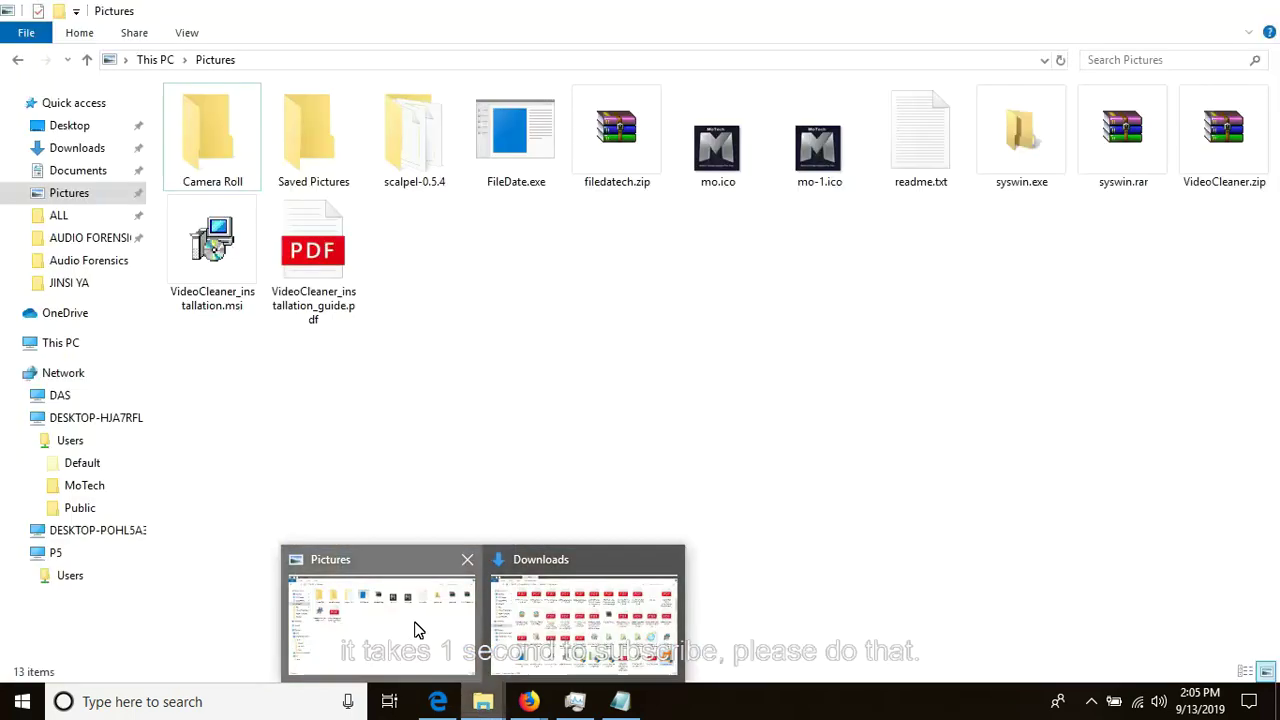
{"action": "left_click", "coordinate": [418, 629]}
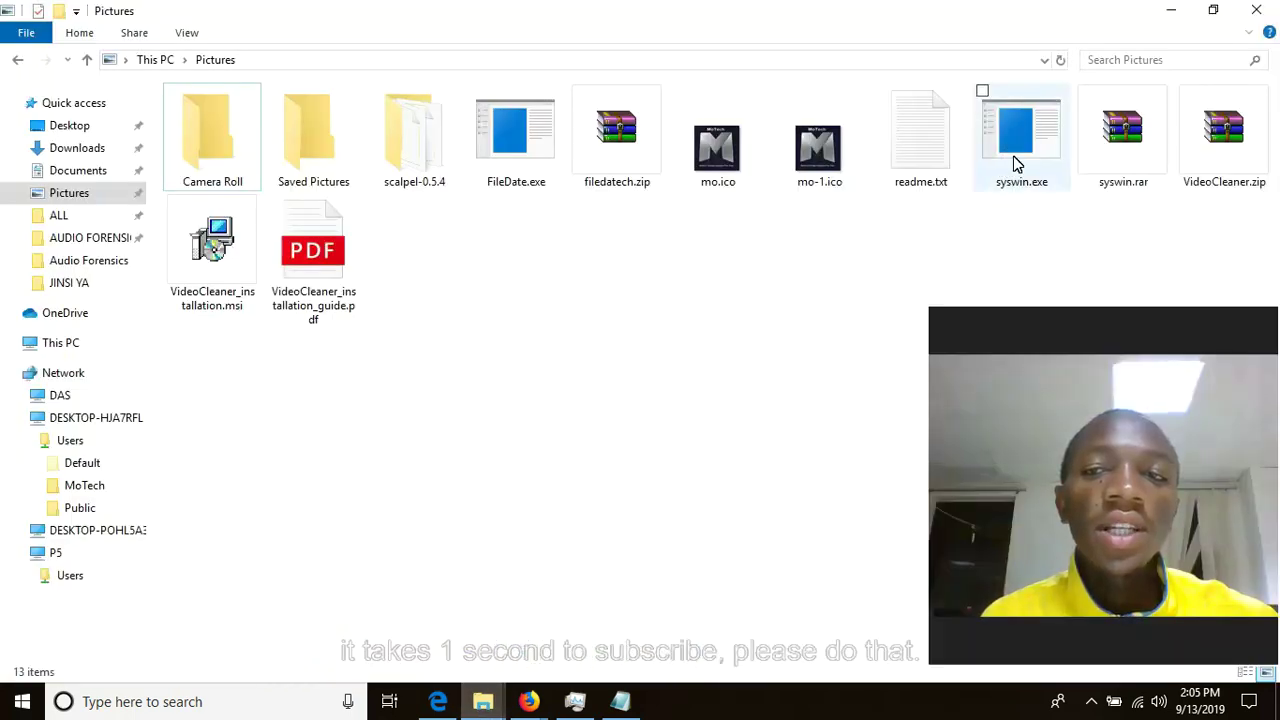
{"action": "left_click_drag", "start_coordinate": [1015, 163], "coordinate": [515, 290]}
{"action": "left_click", "coordinate": [726, 257]}
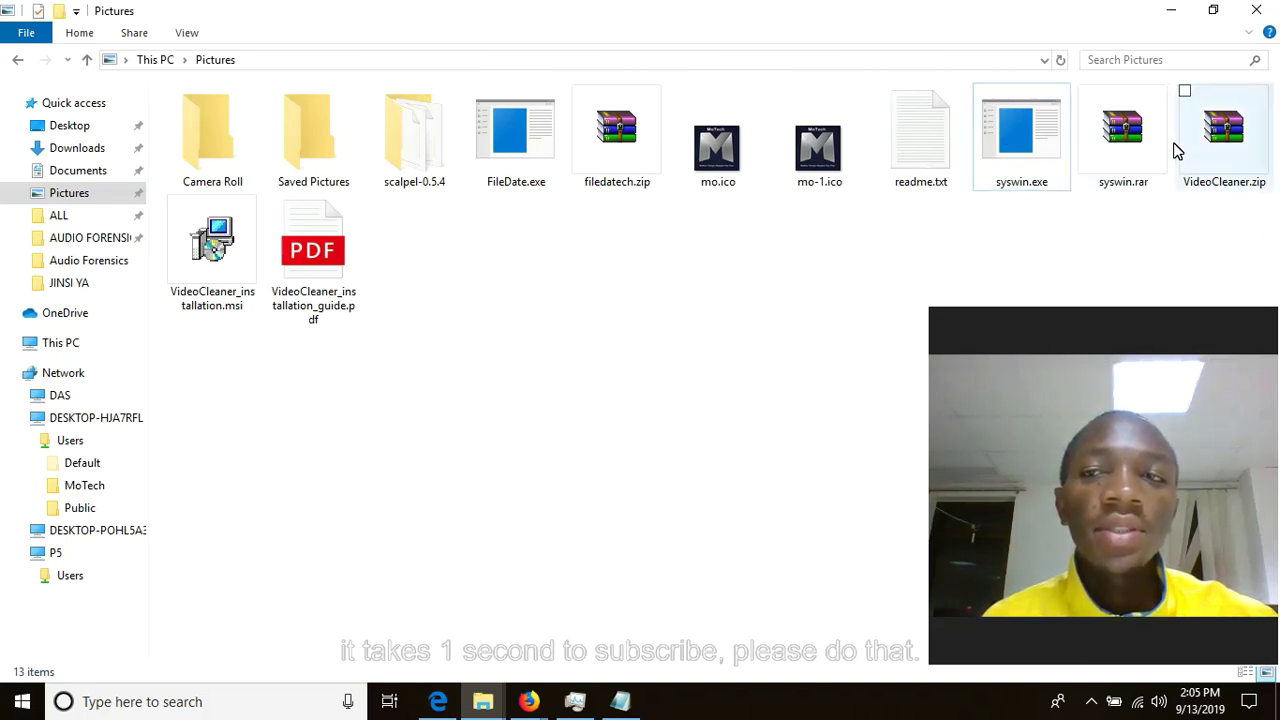
{"action": "left_click_drag", "start_coordinate": [1128, 136], "coordinate": [446, 294]}
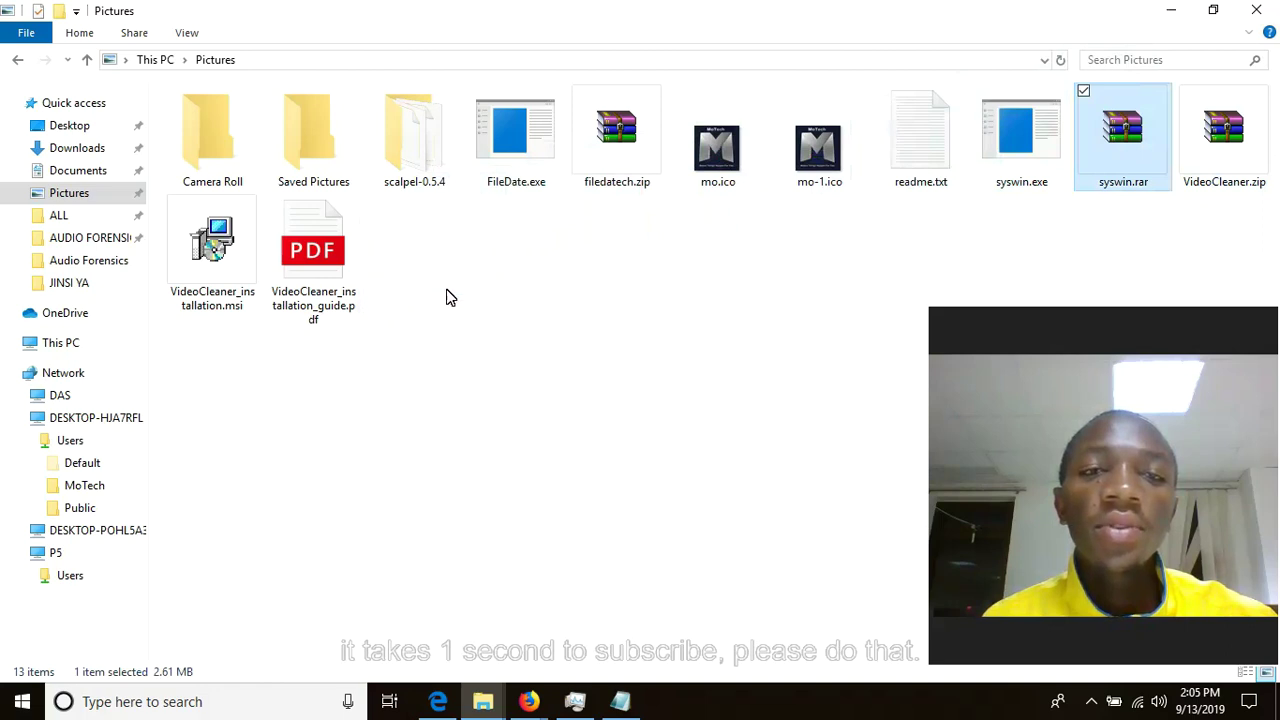
{"action": "left_click", "coordinate": [557, 318]}
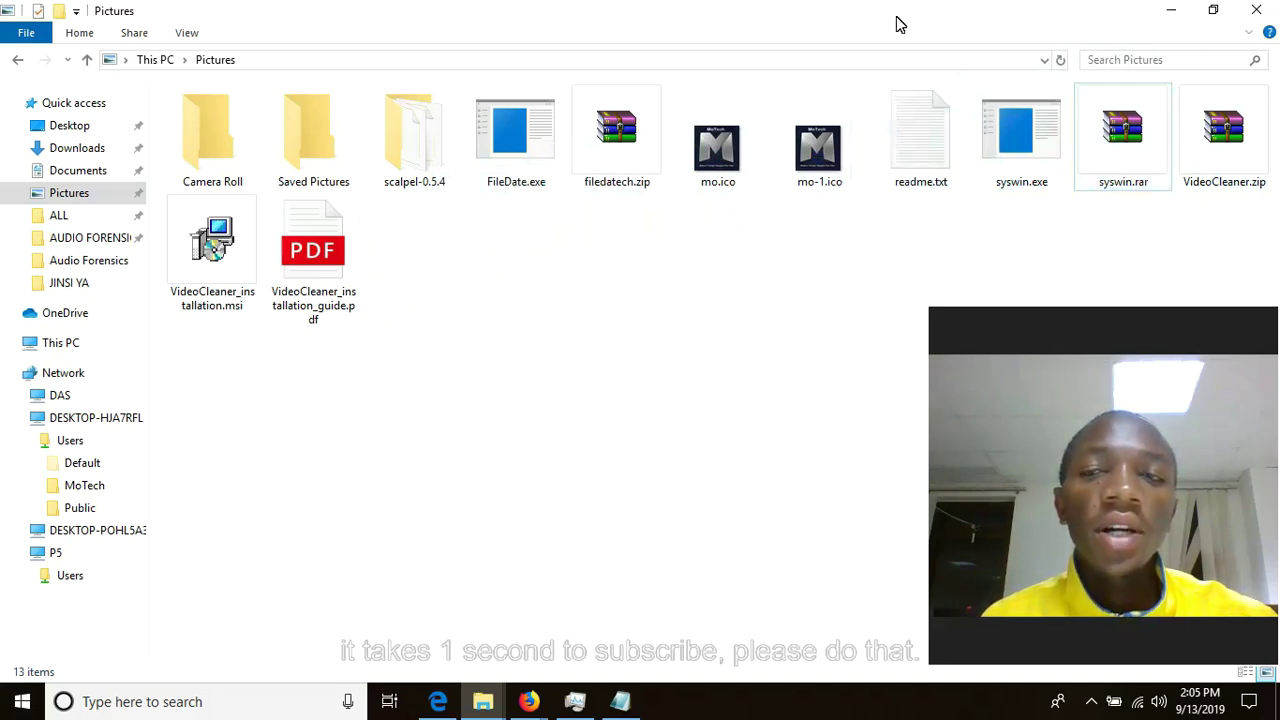
{"action": "left_click", "coordinate": [1175, 10]}
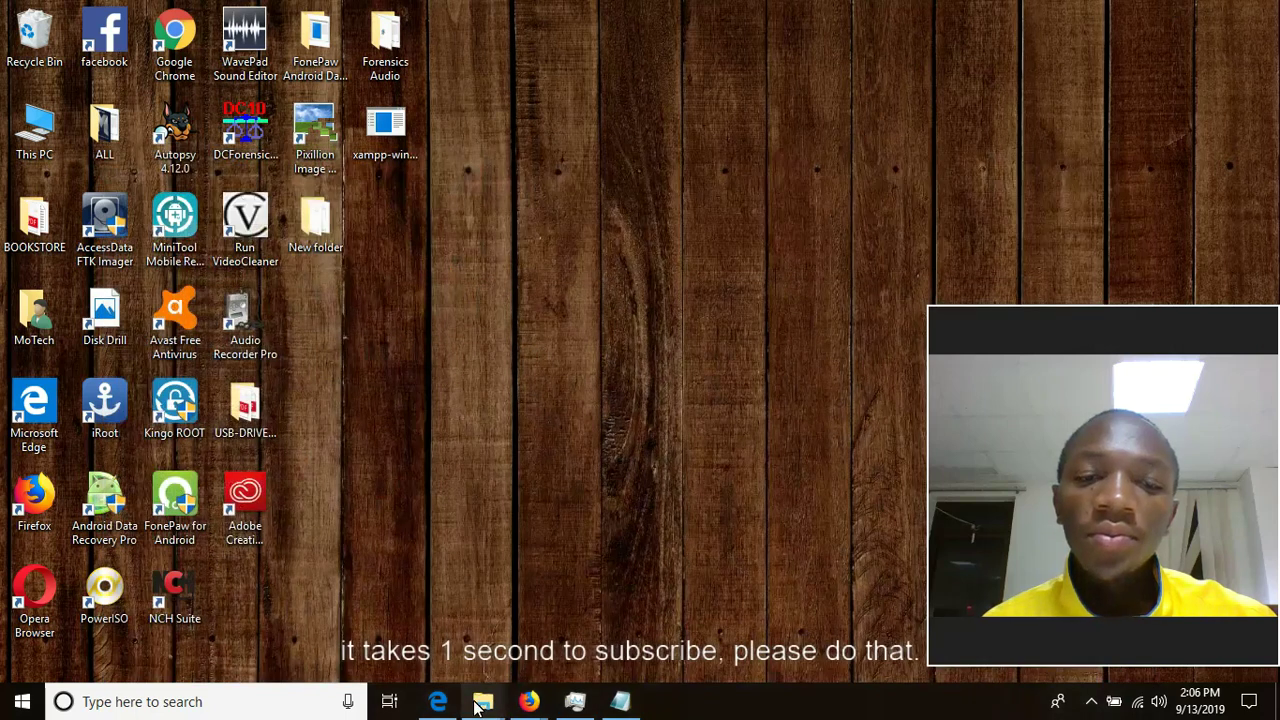
Close the Task Manager window that is already running in the background
{"action": "right_click", "coordinate": [572, 706]}
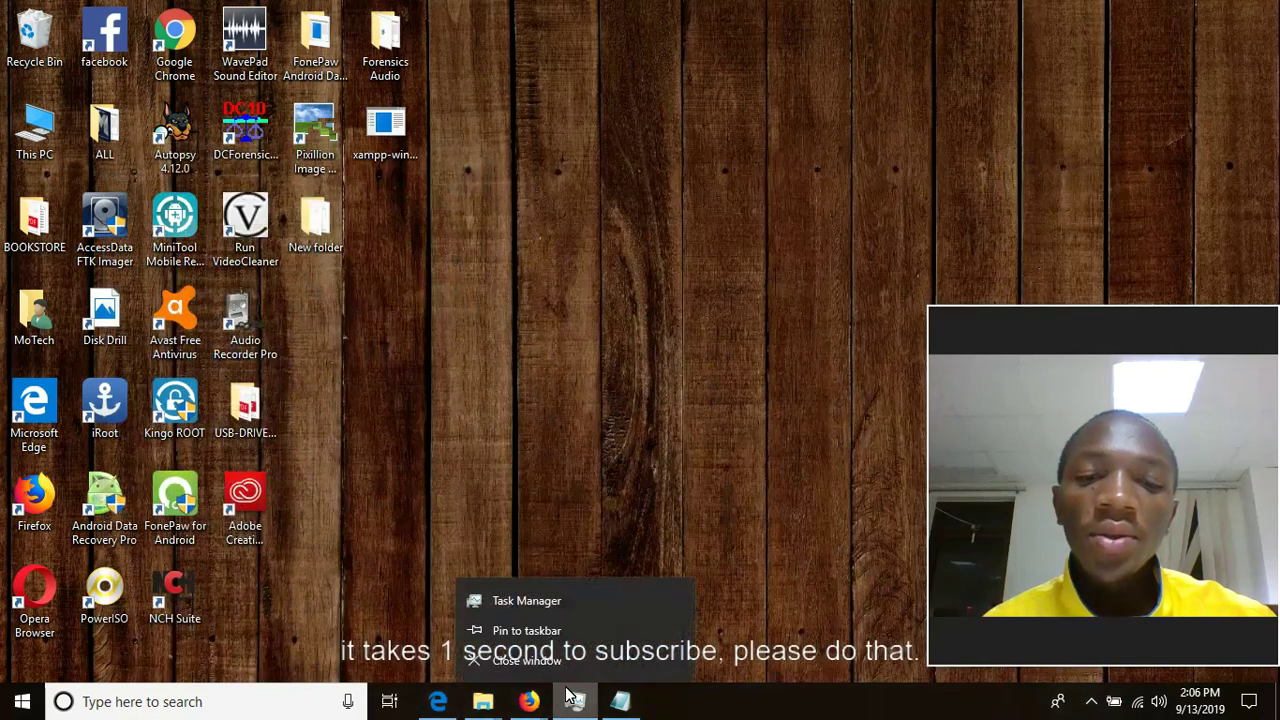
{"action": "left_click", "coordinate": [548, 662]}
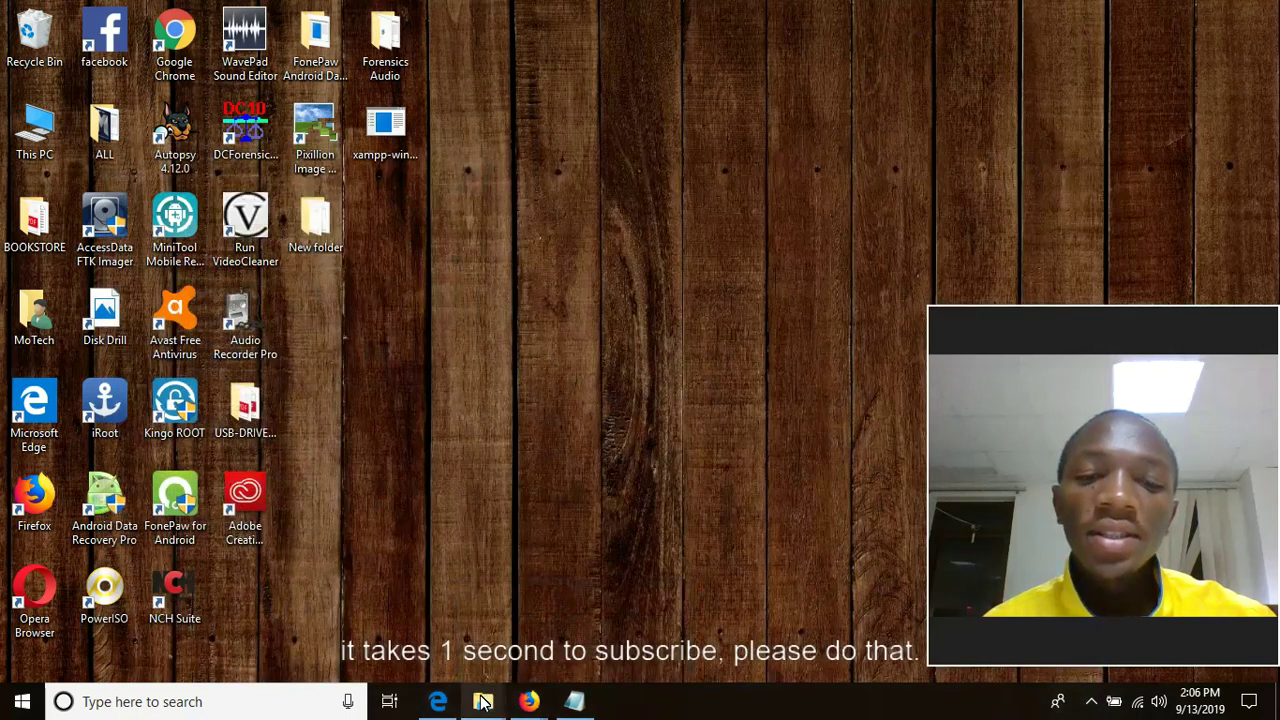
Review the Pictures folder again and check the size of android-data-recovery.exe in the FonePaw Android Data Recovery desktop folder
{"action": "mouse_move", "coordinate": [484, 700]}
{"action": "mouse_move", "coordinate": [545, 632]}
{"action": "left_click", "coordinate": [437, 620]}
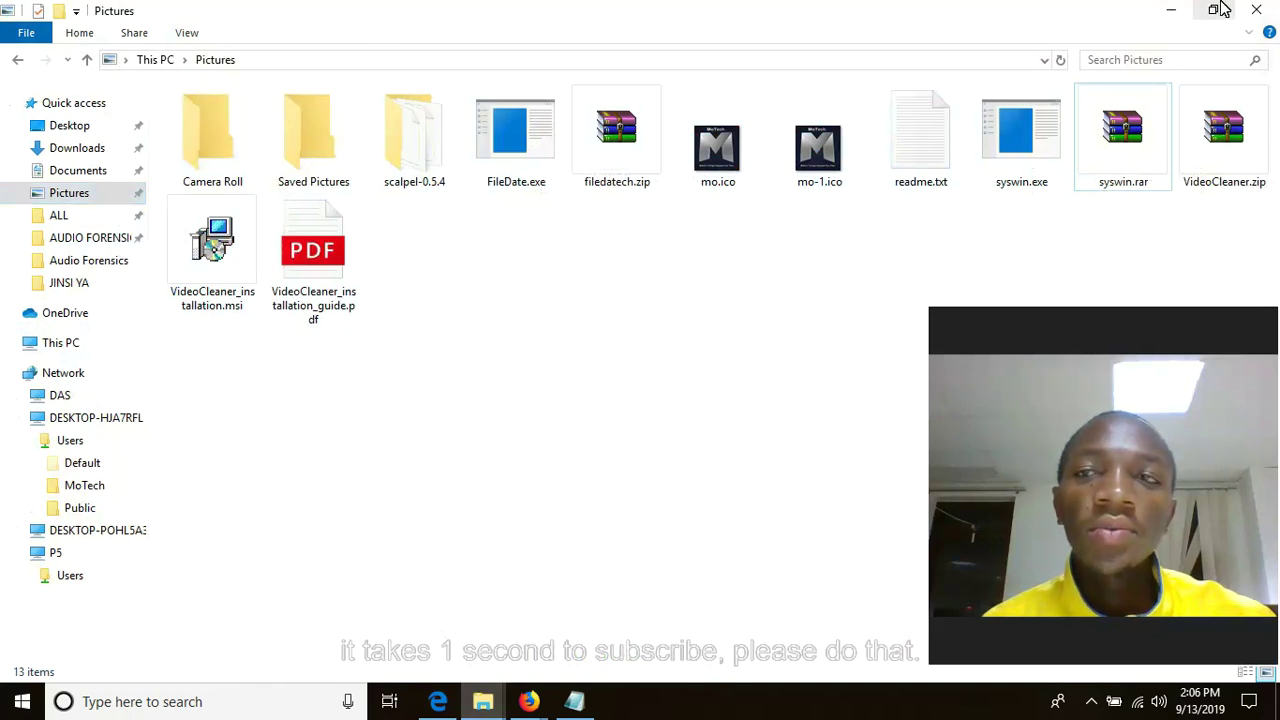
{"action": "left_click", "coordinate": [1174, 10]}
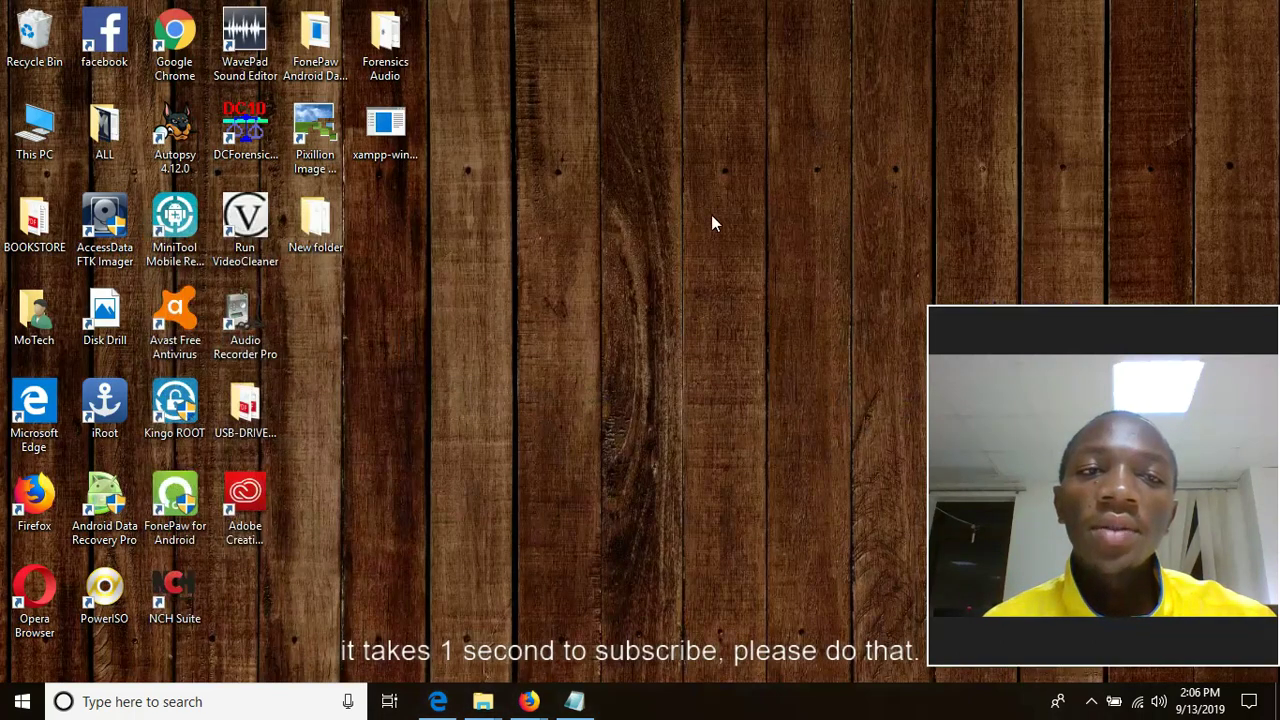
{"action": "double_click", "coordinate": [315, 45]}
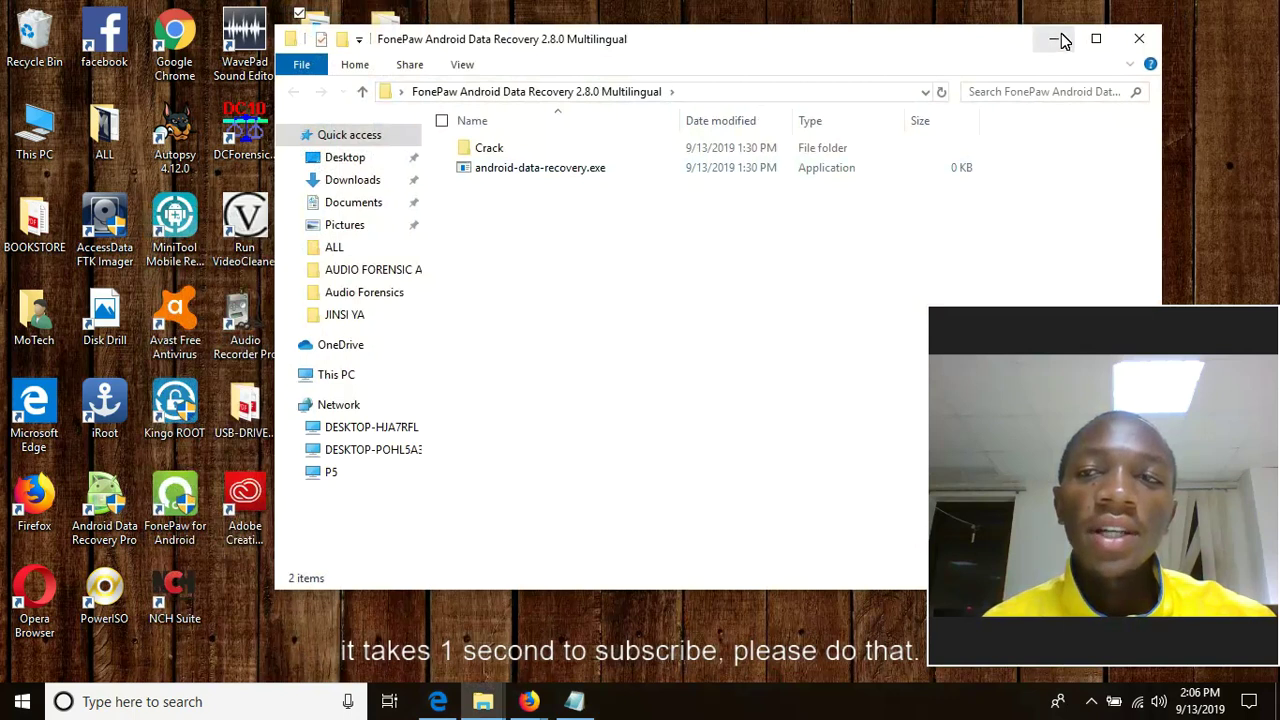
{"action": "left_click", "coordinate": [1139, 38]}
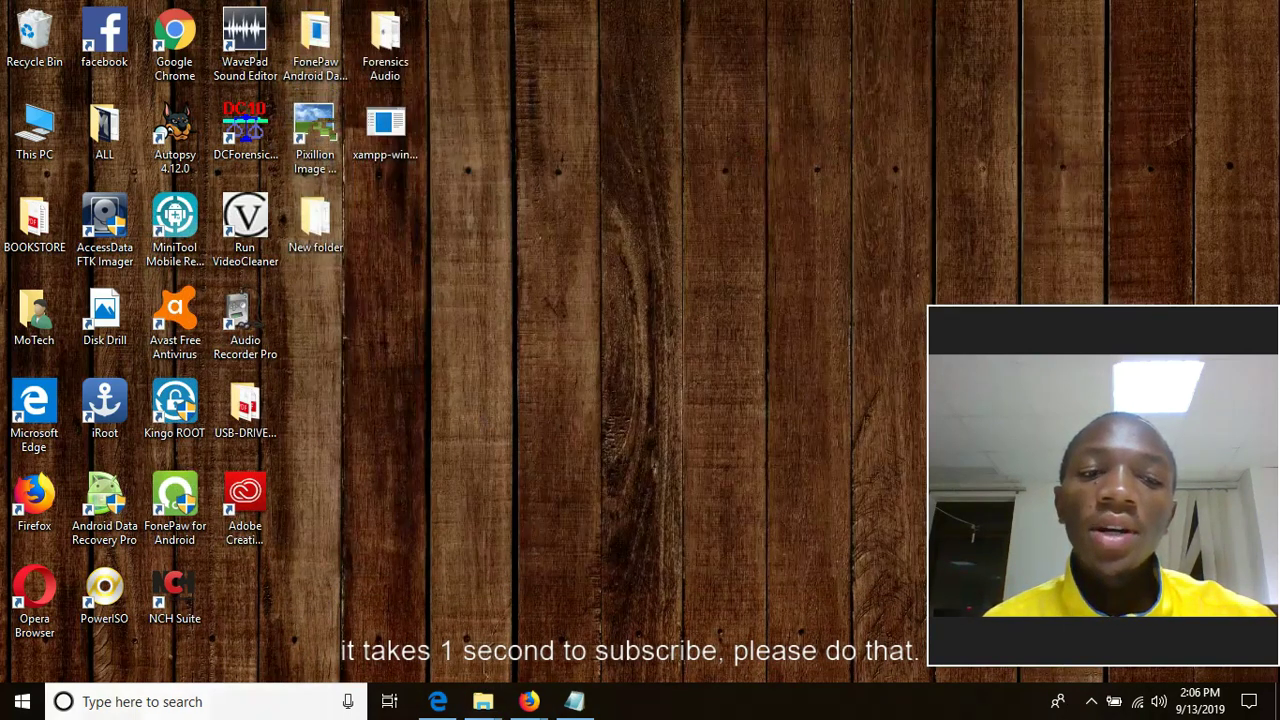
Search Windows for "task" and open Task Manager
{"action": "left_click", "coordinate": [234, 712]}
{"action": "type", "text": "task"}
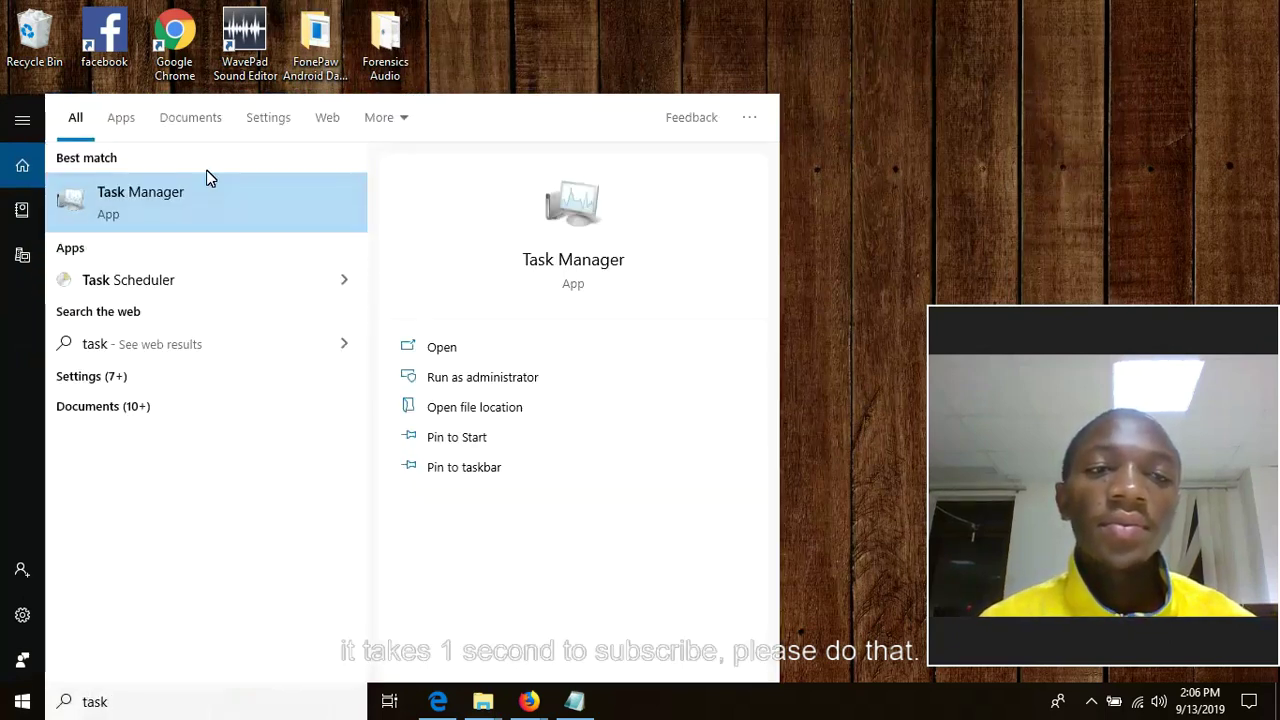
{"action": "left_click", "coordinate": [210, 200]}
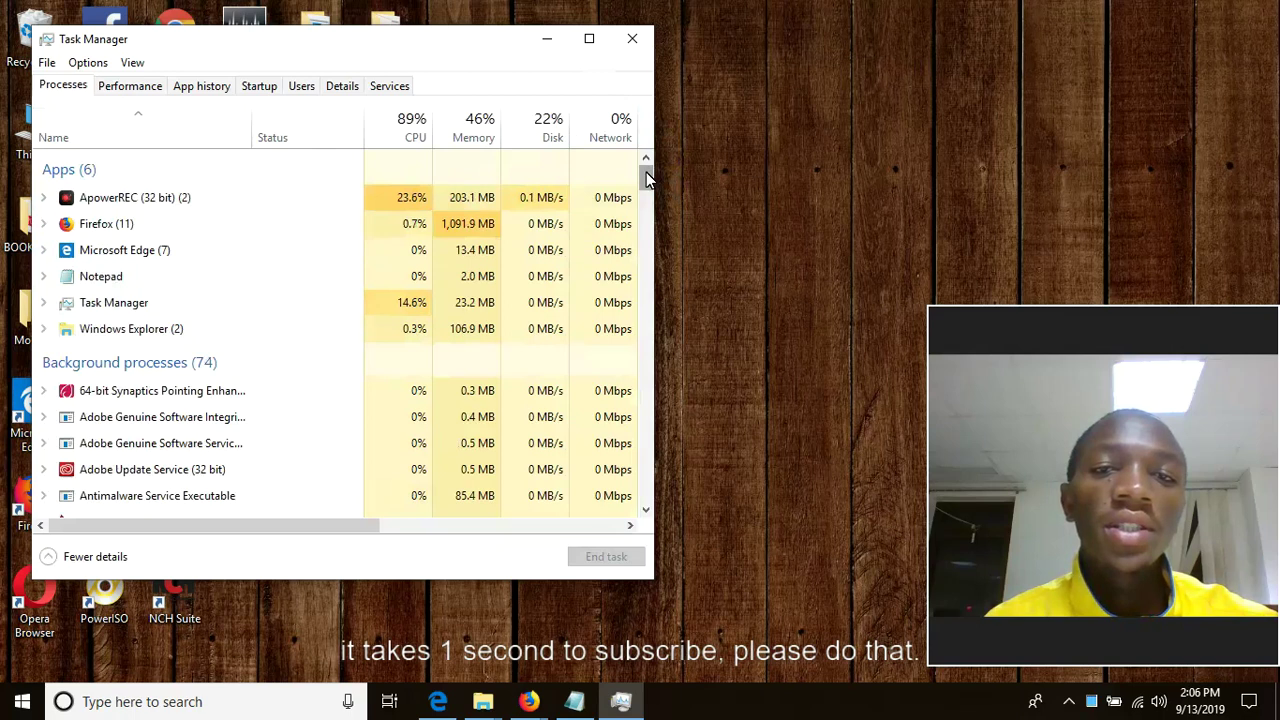
Find the syswin.exe (32 bit) background process and end its task
{"action": "left_click_drag", "start_coordinate": [648, 170], "coordinate": [652, 287]}
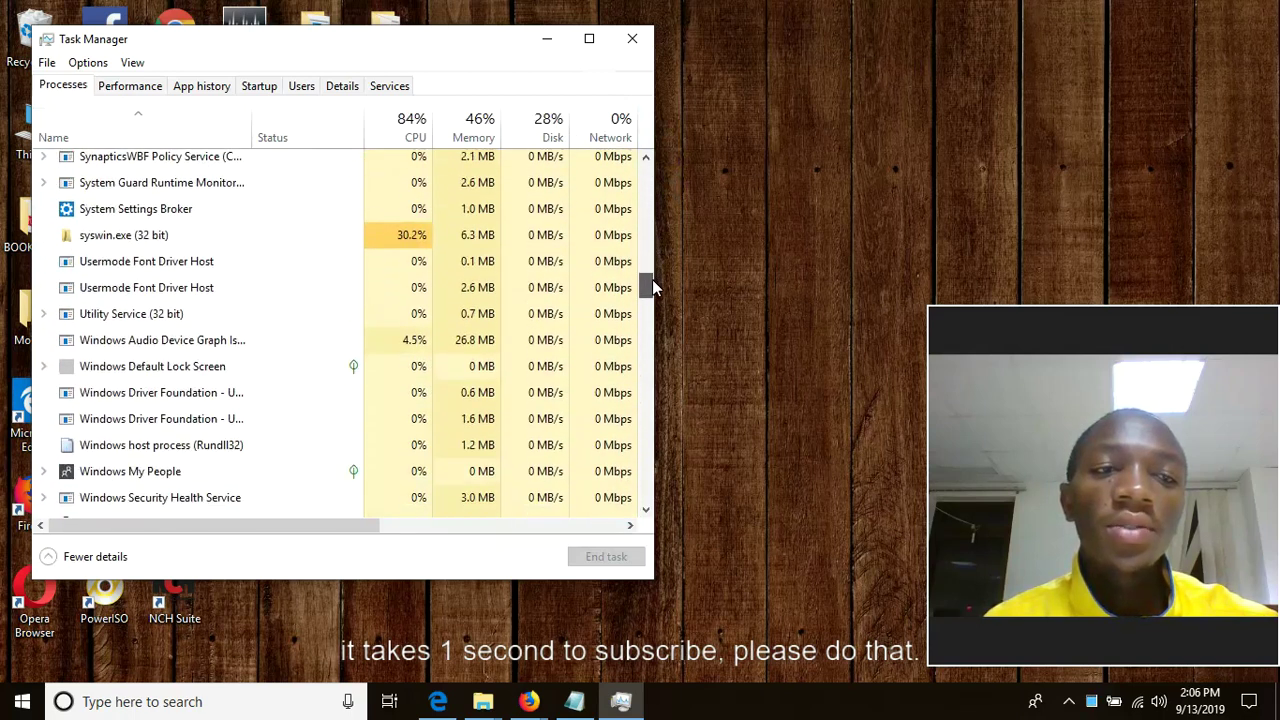
{"action": "left_click", "coordinate": [255, 244]}
{"action": "right_click", "coordinate": [255, 244]}
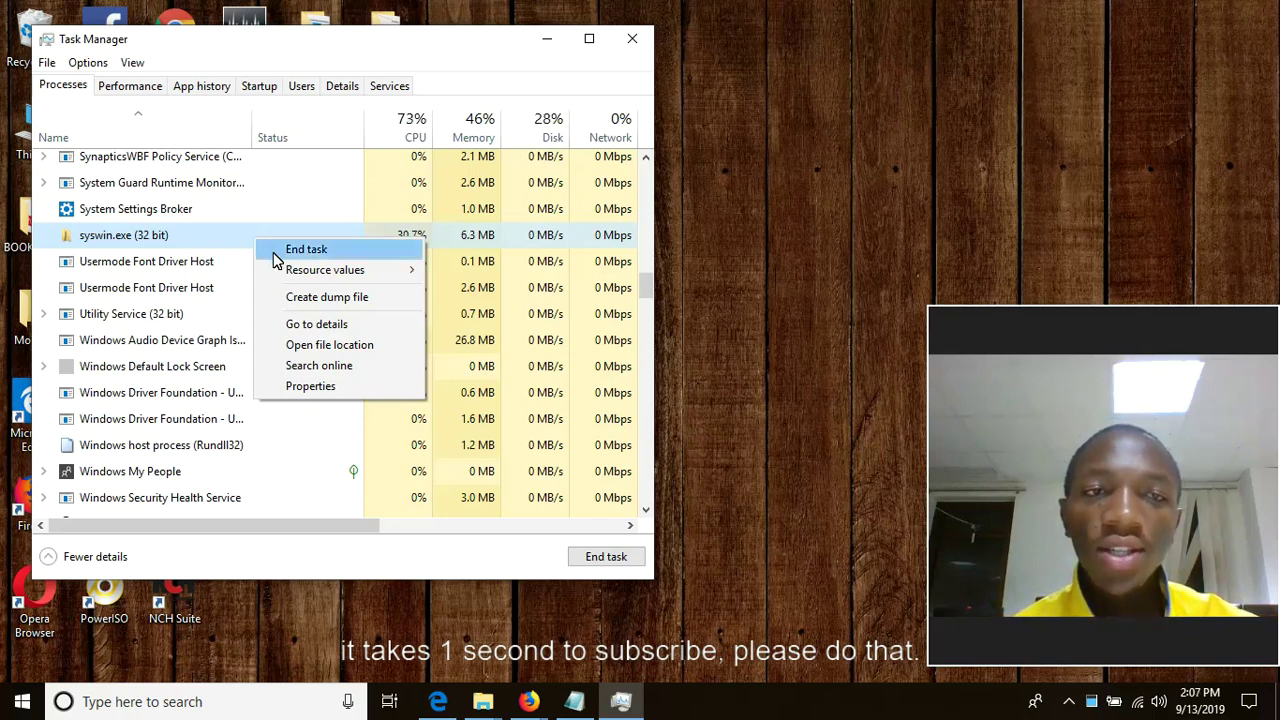
{"action": "left_click", "coordinate": [277, 259]}
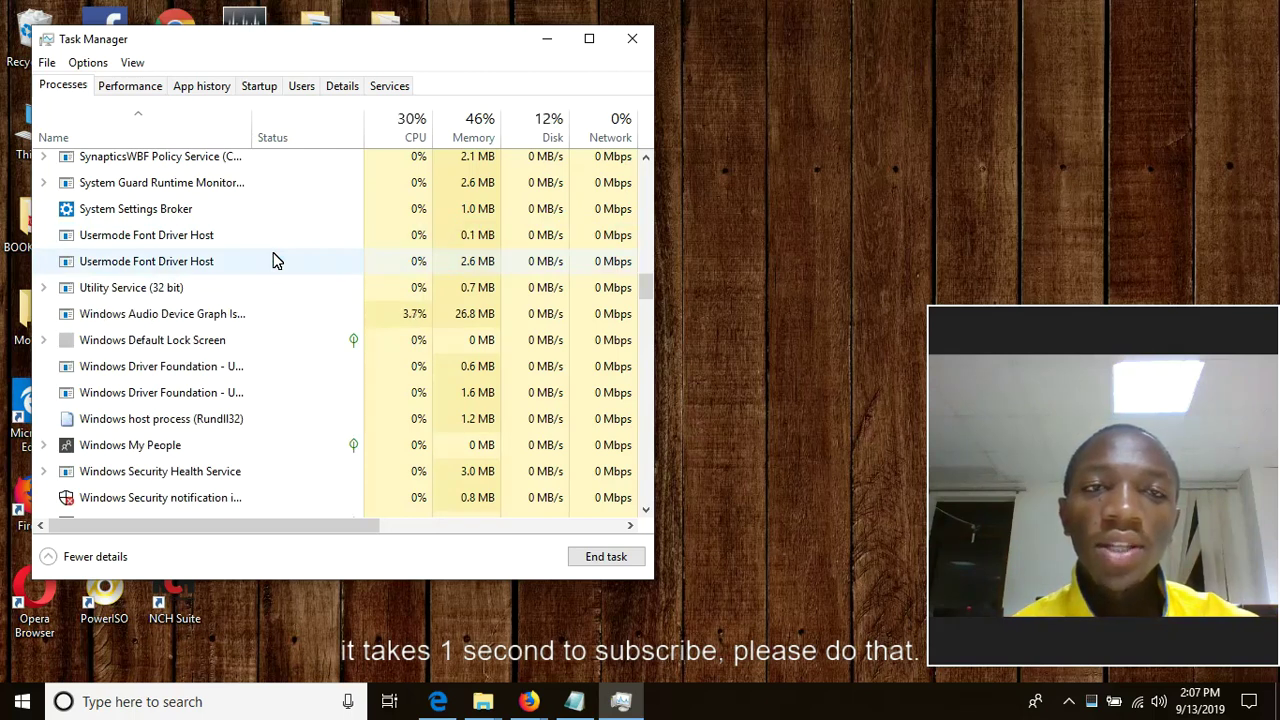
{"action": "scroll", "coordinate": [277, 261], "scroll_direction": "up", "scroll_amount": 1}
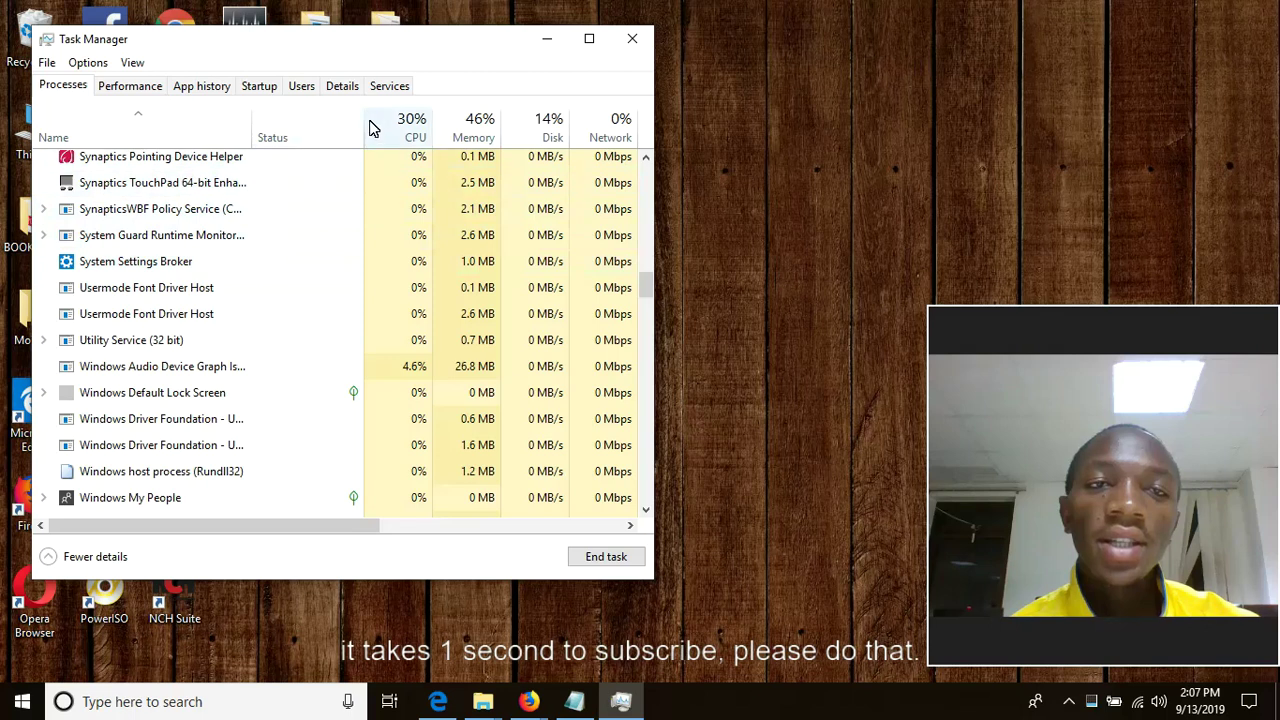
Examine the list of startup programs and recheck the running processes in Task Manager
{"action": "left_click", "coordinate": [260, 90]}
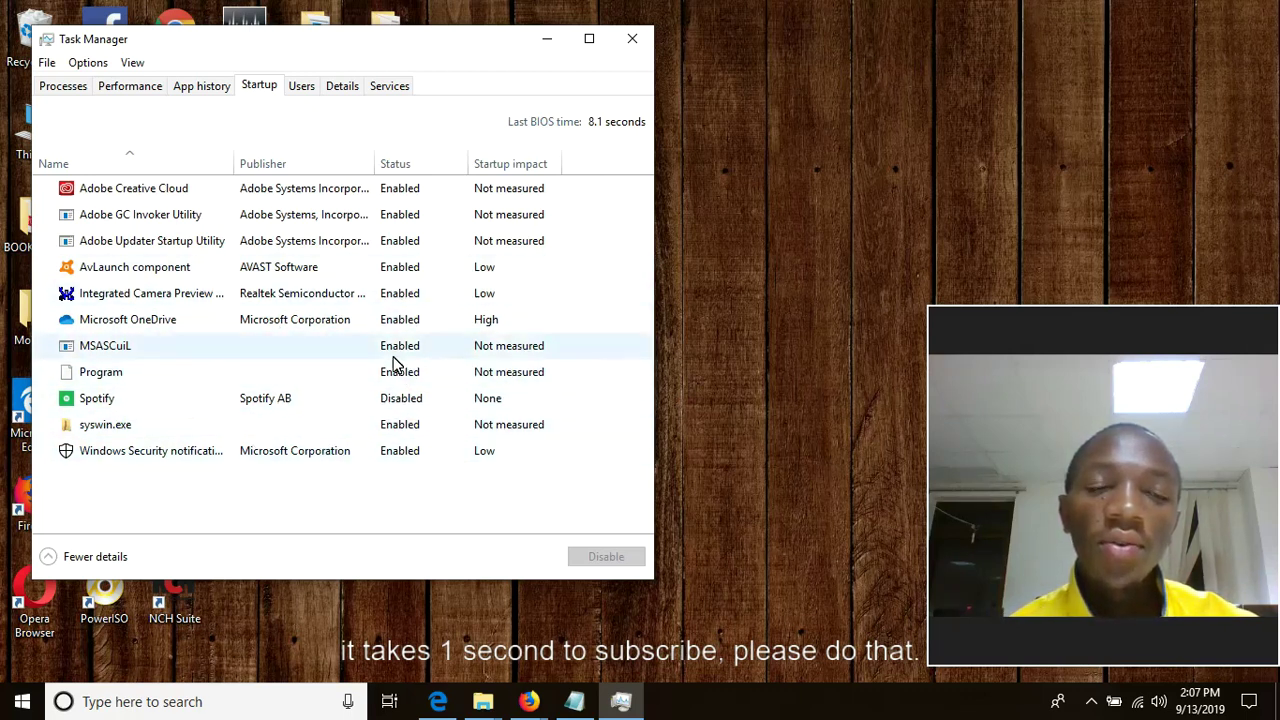
{"action": "left_click", "coordinate": [60, 90]}
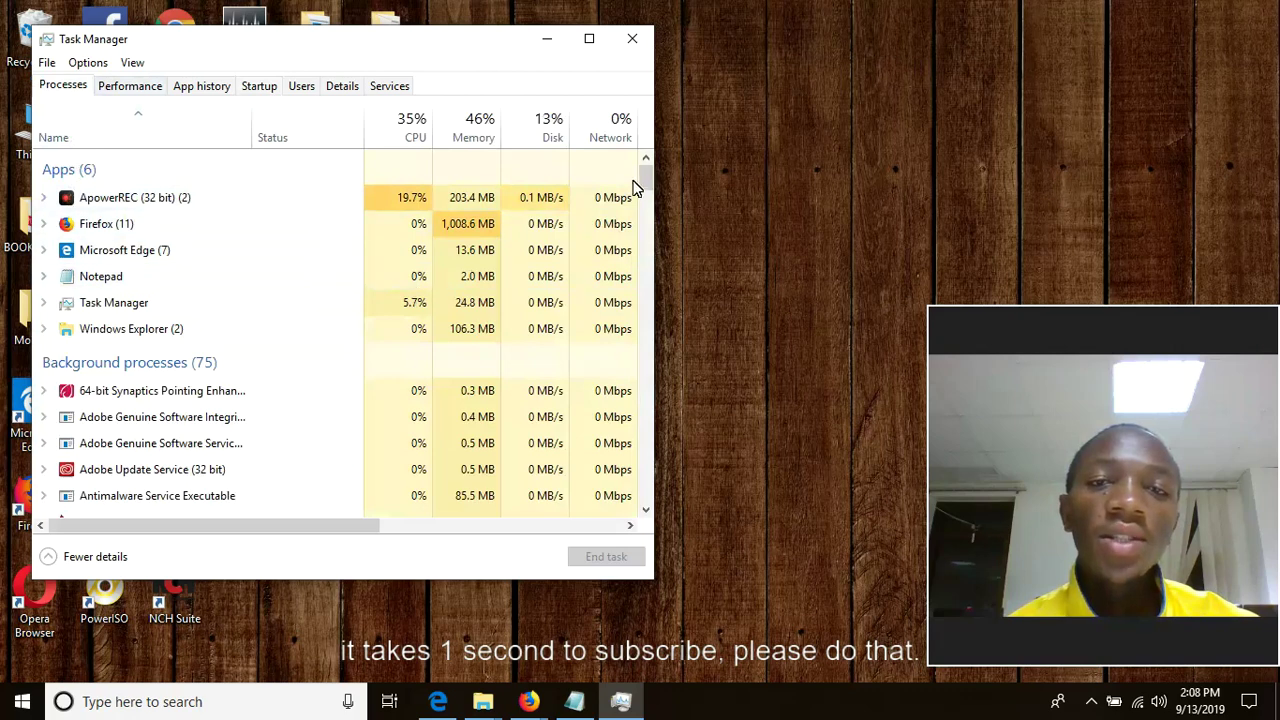
{"action": "mouse_move", "coordinate": [646, 171]}
{"action": "left_mouse_down"}
{"action": "mouse_move", "coordinate": [651, 490]}
{"action": "mouse_move", "coordinate": [647, 168]}
{"action": "left_mouse_up"}
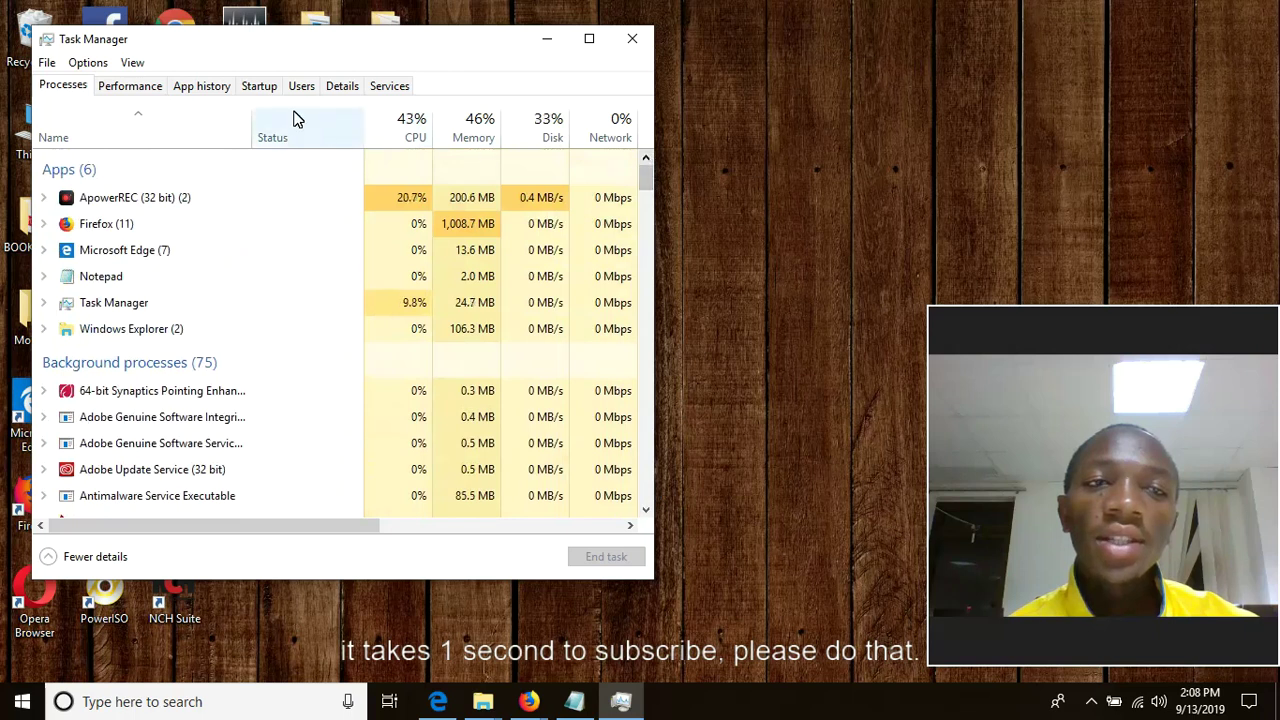
Open the file location of the syswin.exe startup entry and show the full path of its folder
{"action": "left_click", "coordinate": [256, 88]}
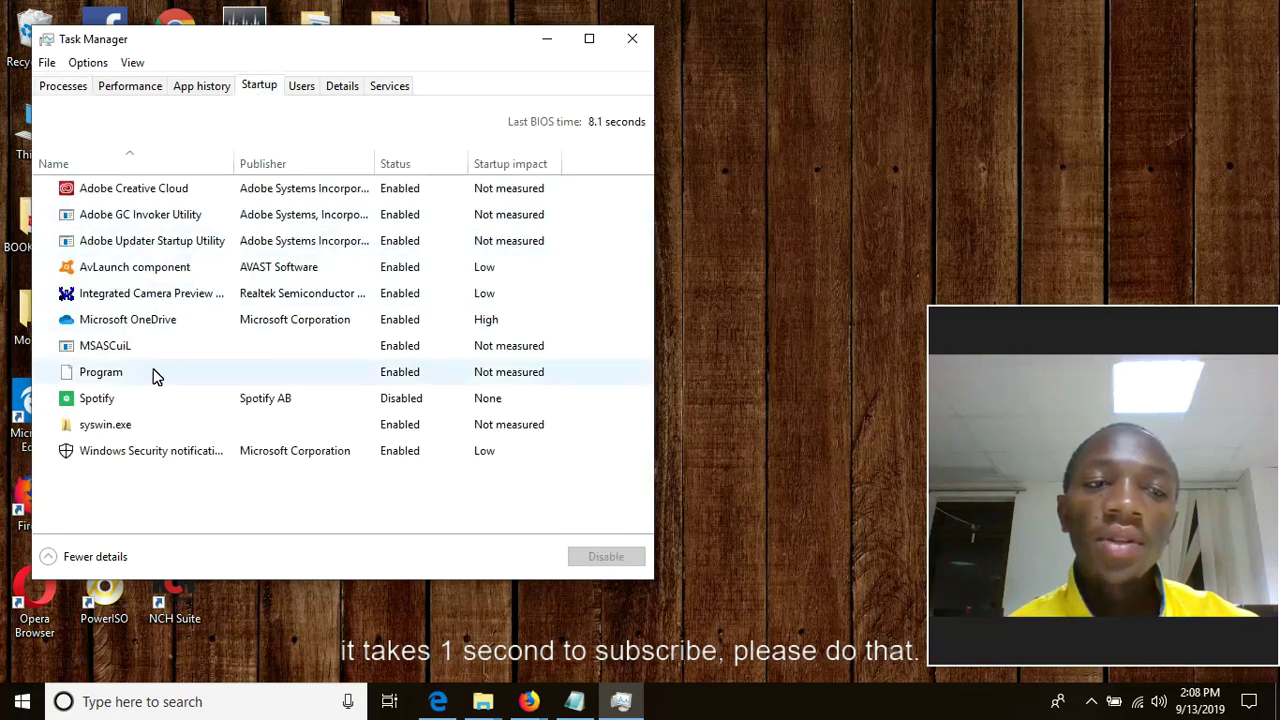
{"action": "right_click", "coordinate": [163, 430]}
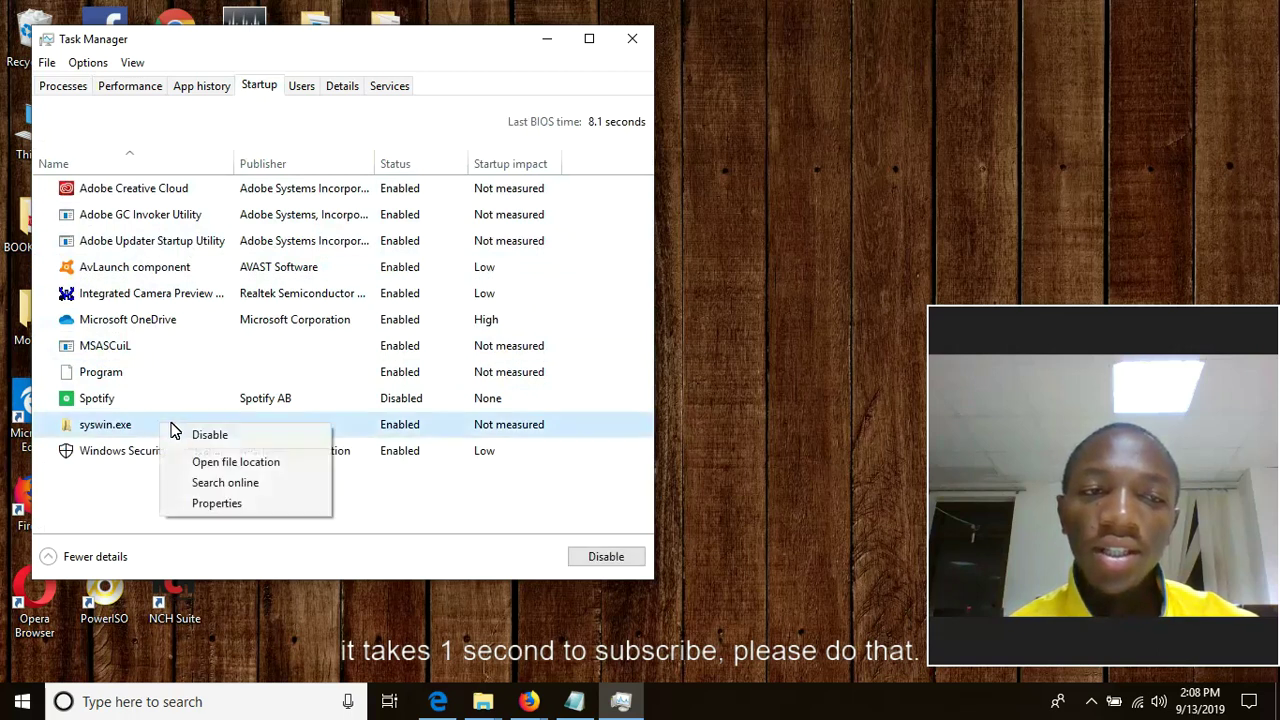
{"action": "left_click", "coordinate": [216, 464]}
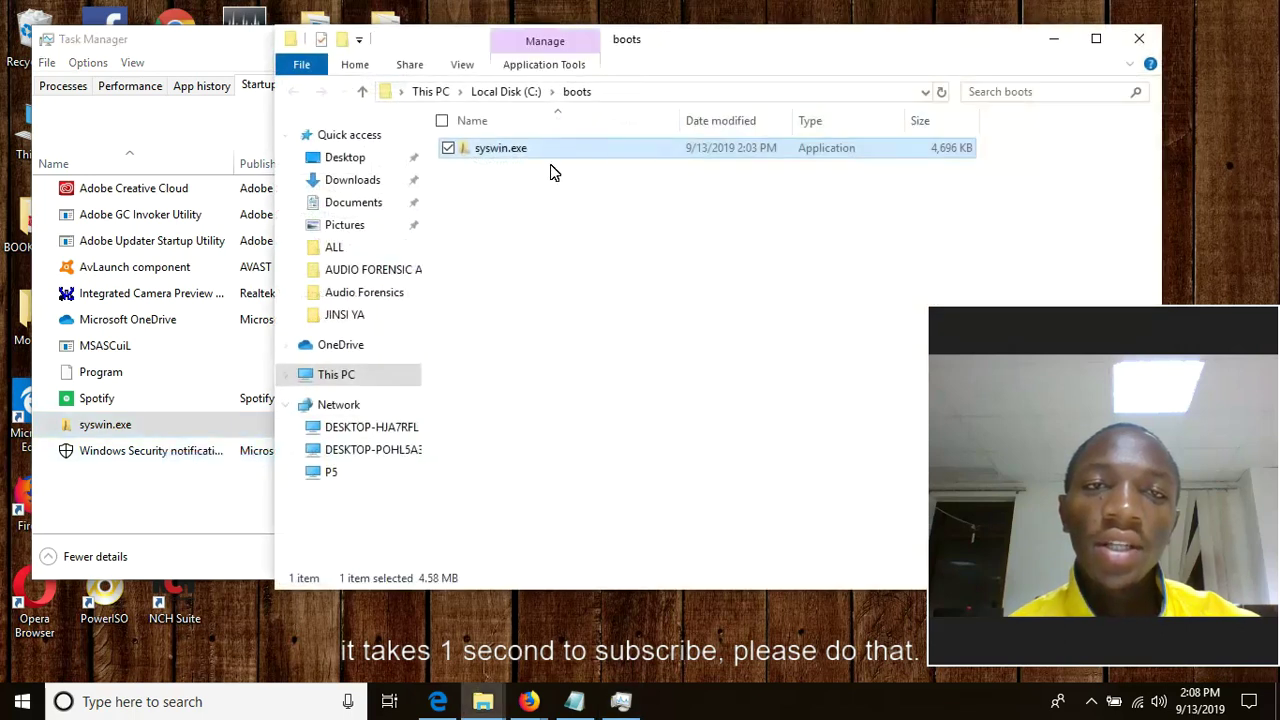
{"action": "left_click", "coordinate": [634, 92]}
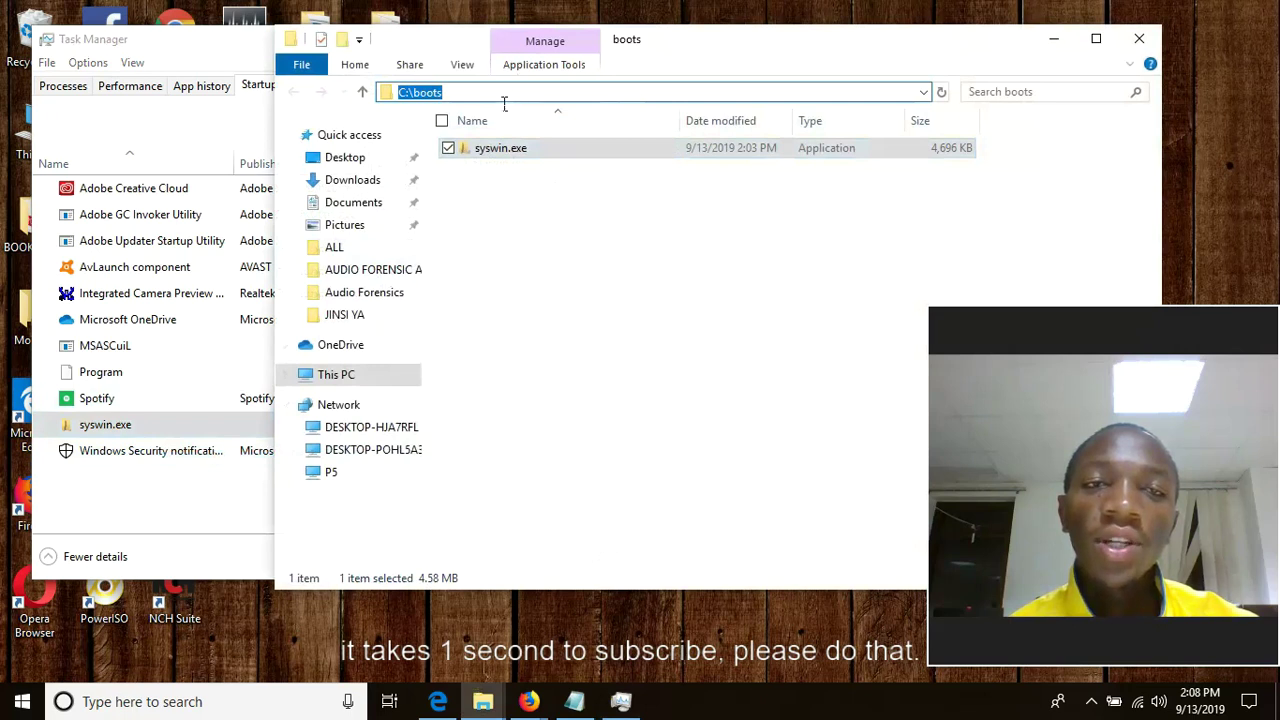
{"action": "left_click", "coordinate": [442, 92]}
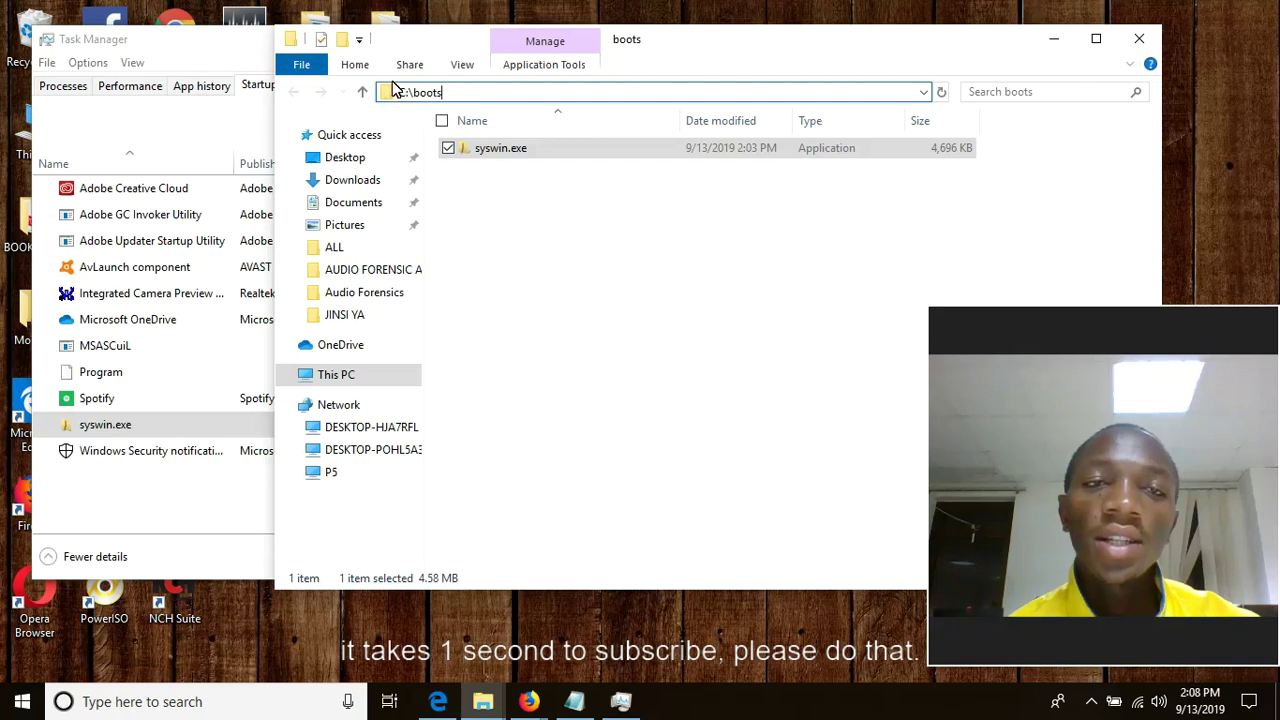
Delete syswin.exe from the C:\boots folder, then close the folder and Task Manager
{"action": "left_click", "coordinate": [528, 155]}
{"action": "right_click", "coordinate": [528, 155]}
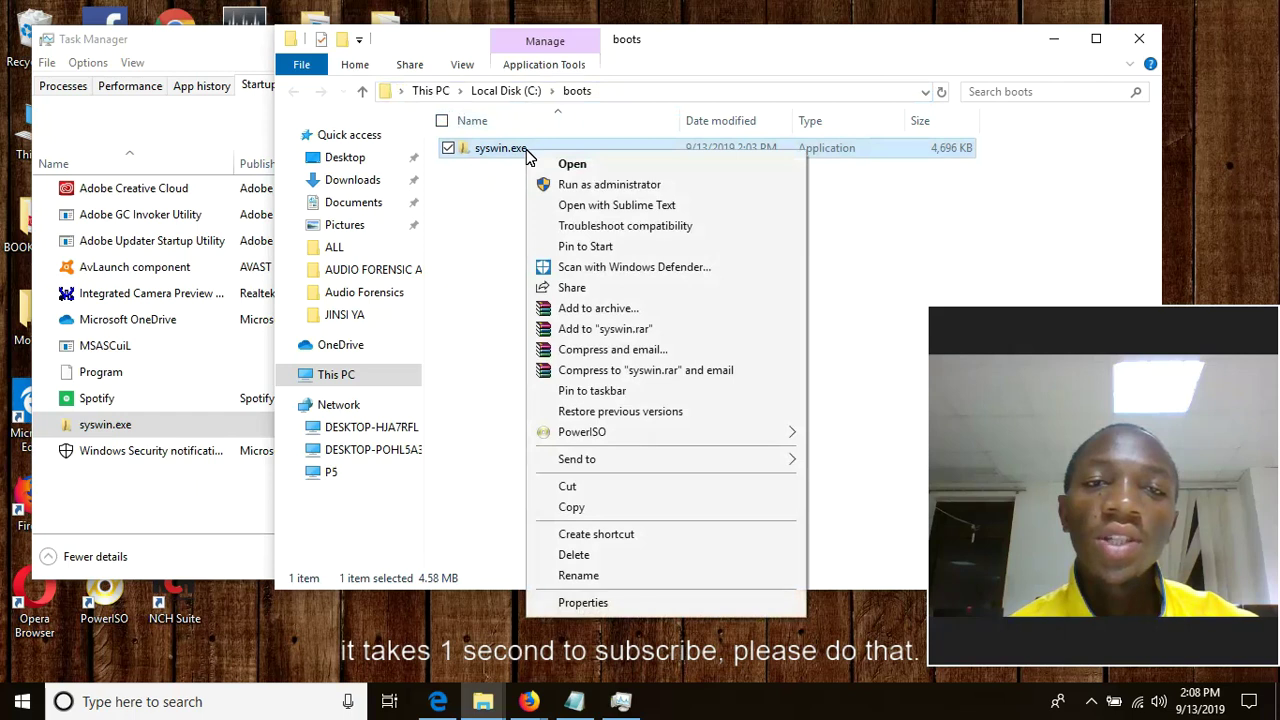
{"action": "left_click", "coordinate": [576, 556]}
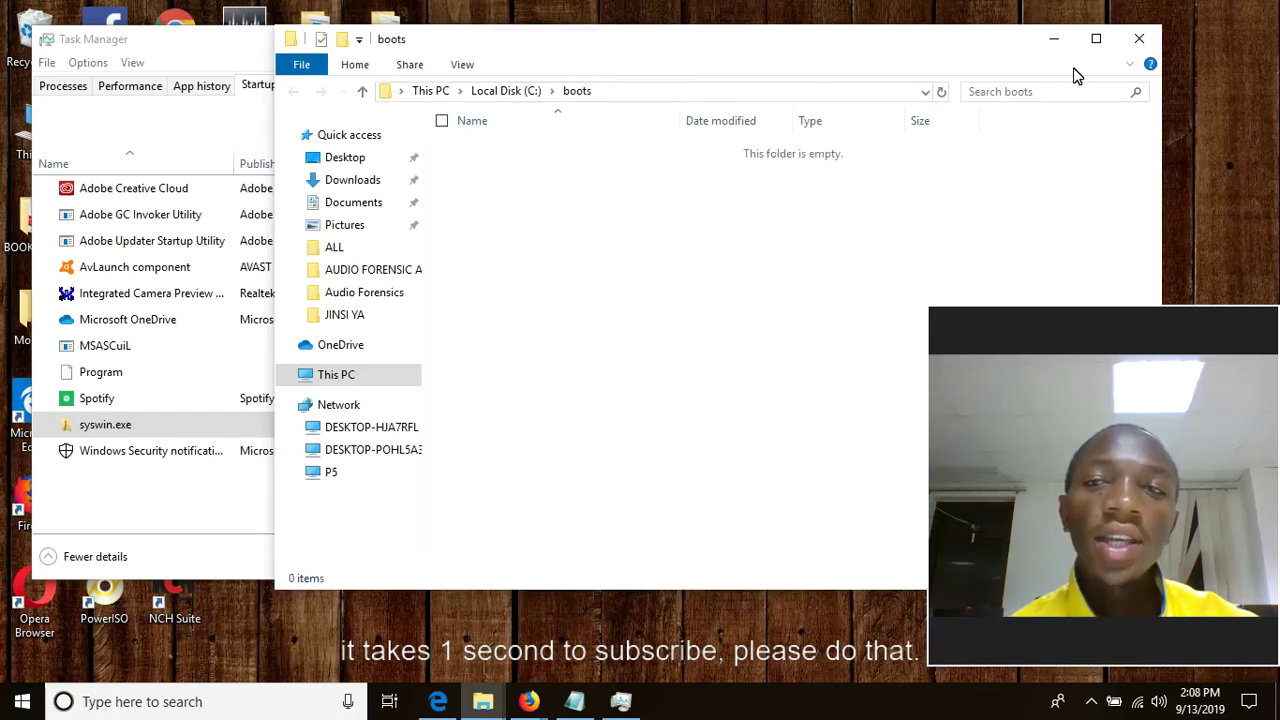
{"action": "left_click", "coordinate": [1137, 40]}
{"action": "left_click", "coordinate": [638, 42]}
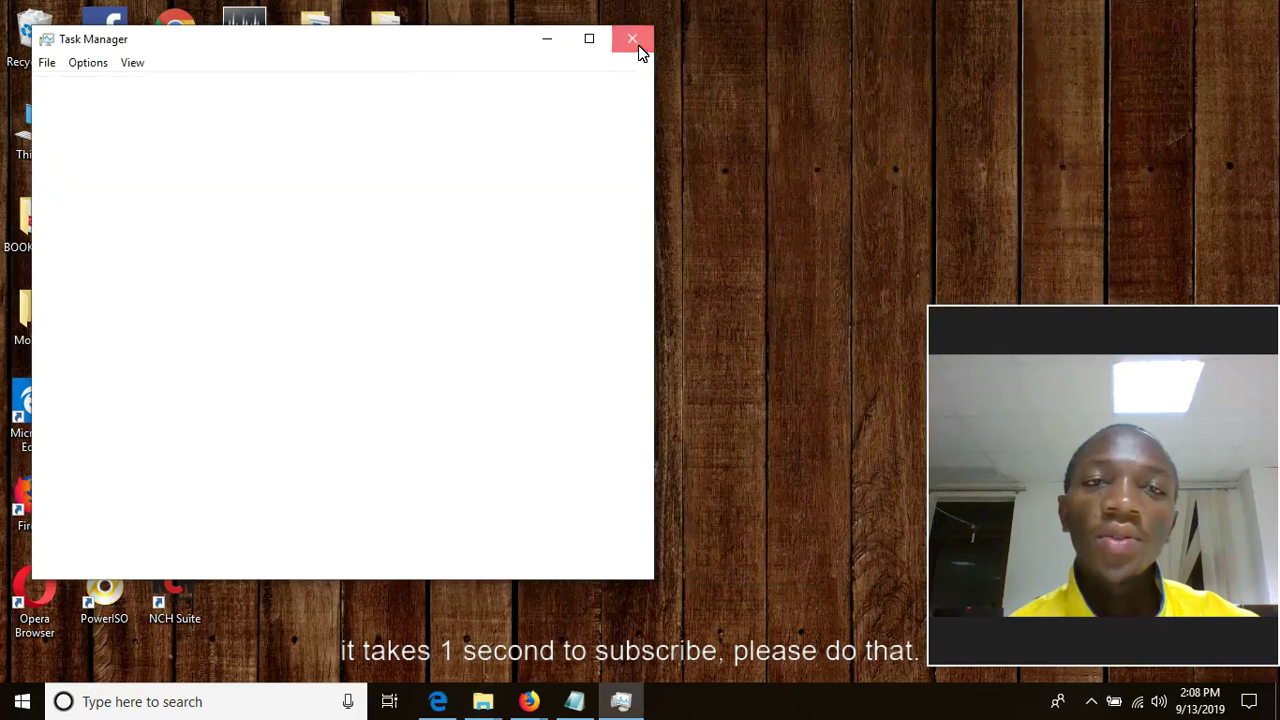